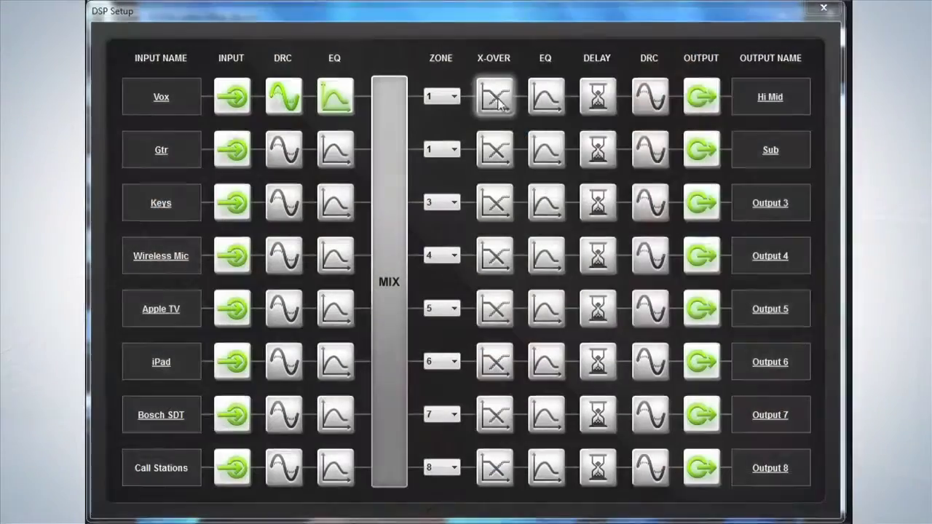
Step: Open the Hi Mid output's crossover settings, showing a 60.0Hz high-pass and 16,000.0Hz low-pass
mouse_move(501, 105)
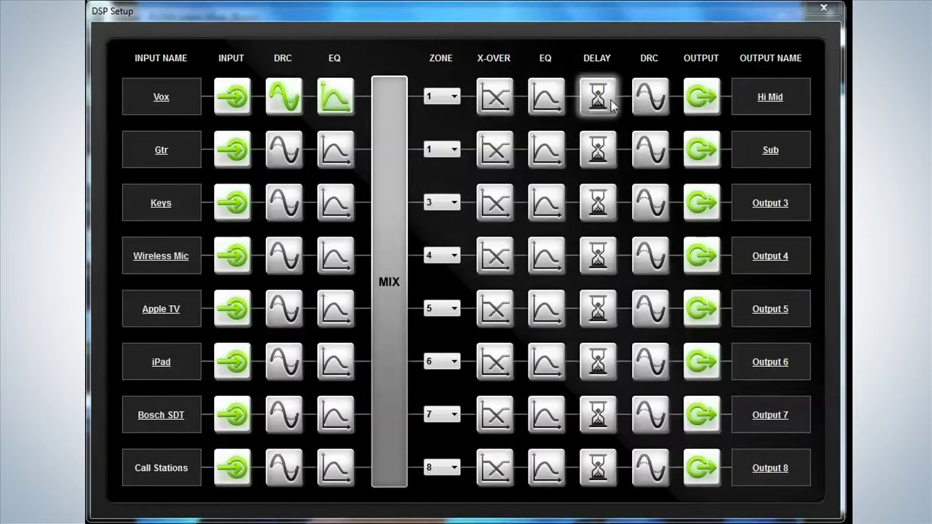
left_click(495, 100)
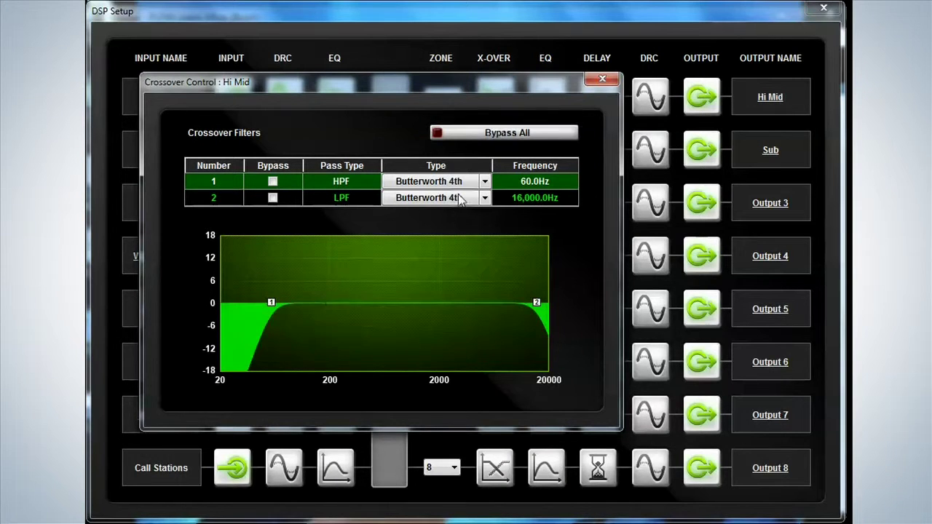
Step: Set the high-pass to 451.2Hz, Butterworth 4th, and bypass the low-pass filter
left_click_drag(276, 306, 371, 308)
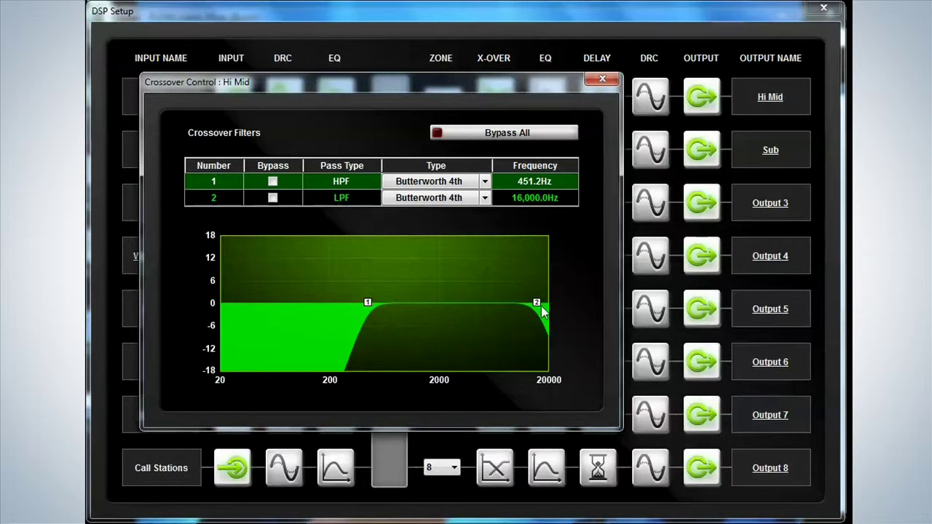
left_click(273, 198)
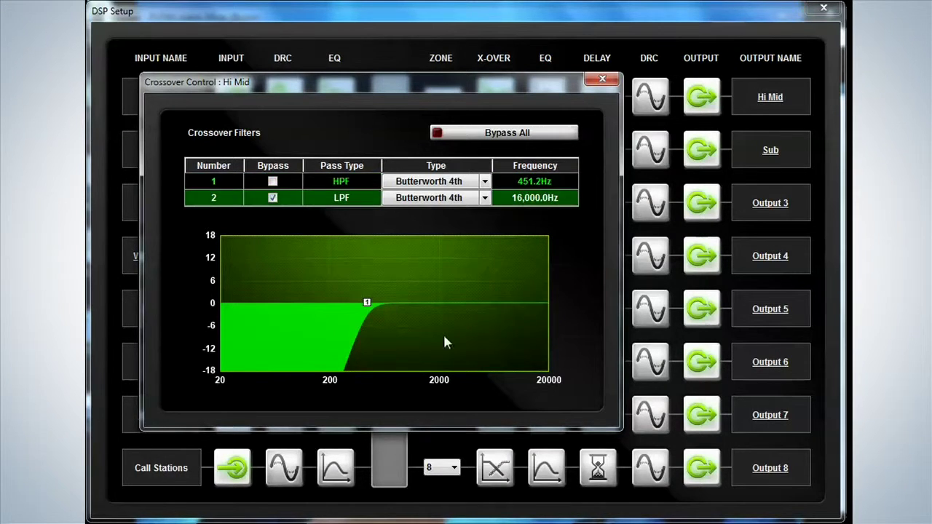
left_click(484, 182)
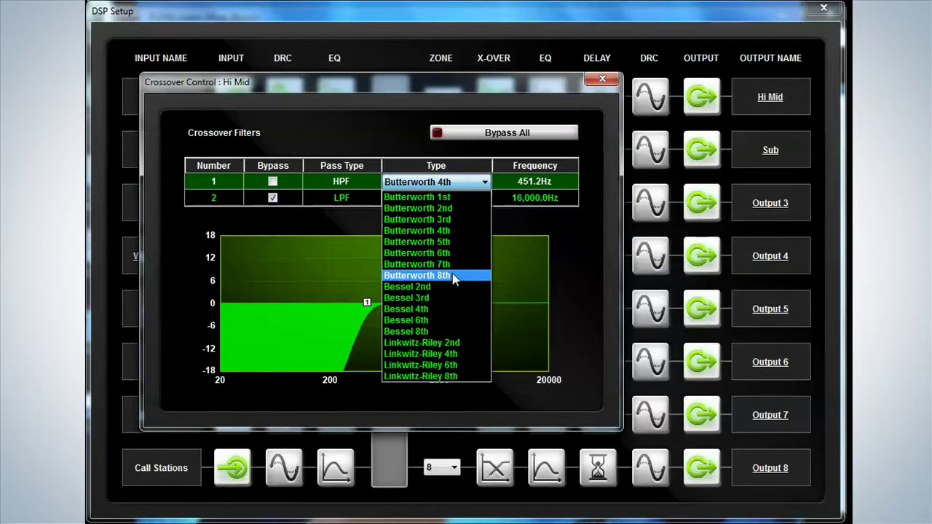
left_click(460, 276)
left_click(484, 182)
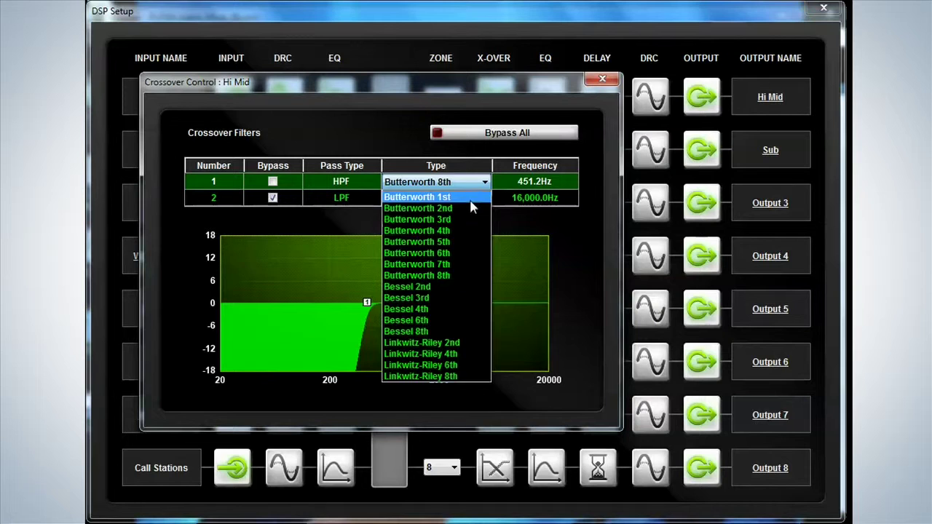
left_click(470, 194)
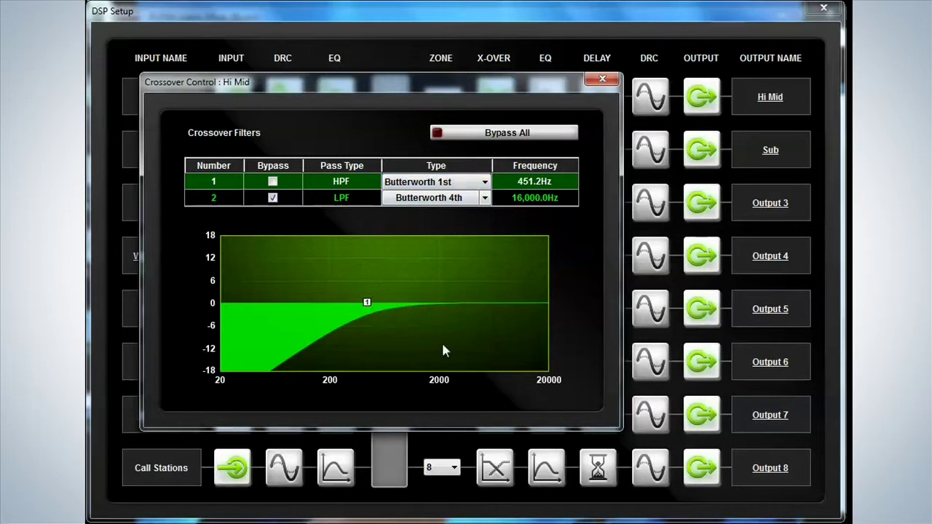
left_click(485, 183)
left_click(483, 181)
left_click(483, 181)
left_click(461, 230)
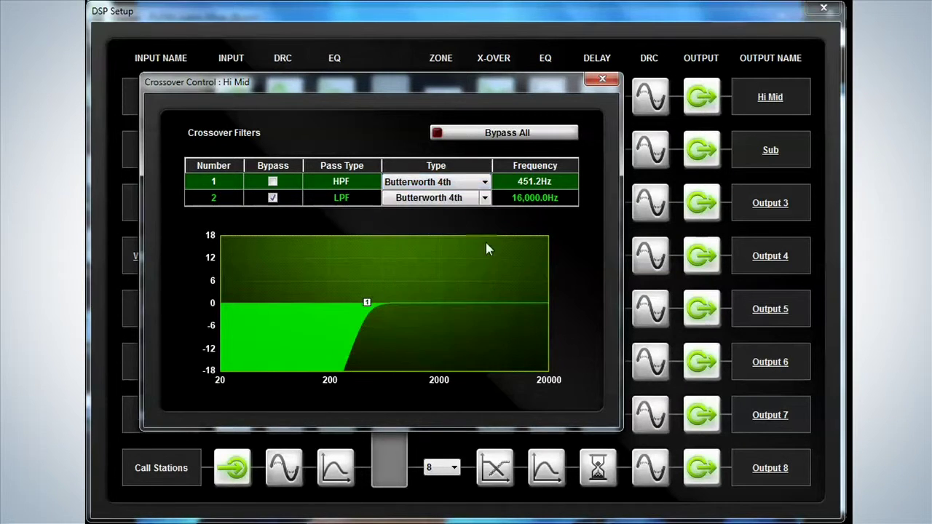
Step: Re-enable both filters and lower the low-pass corner to 2,845.4Hz
left_click(554, 135)
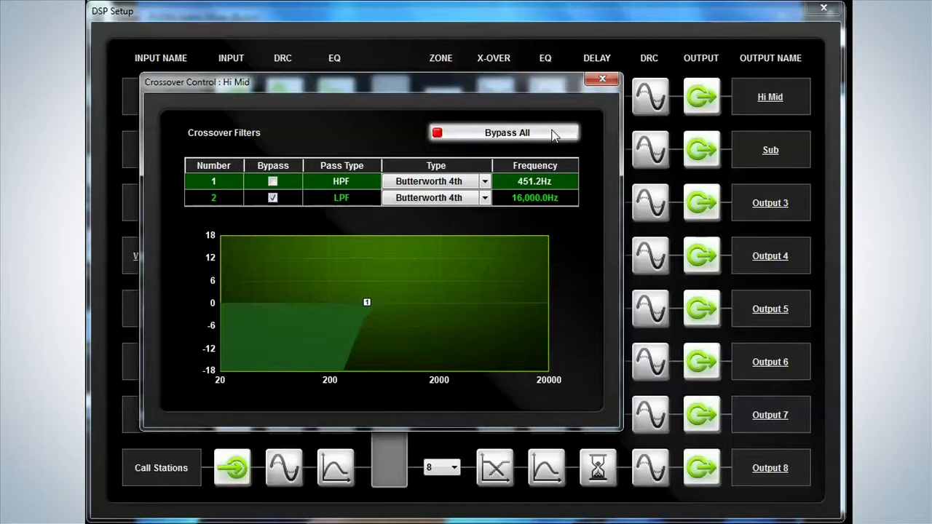
left_click(553, 135)
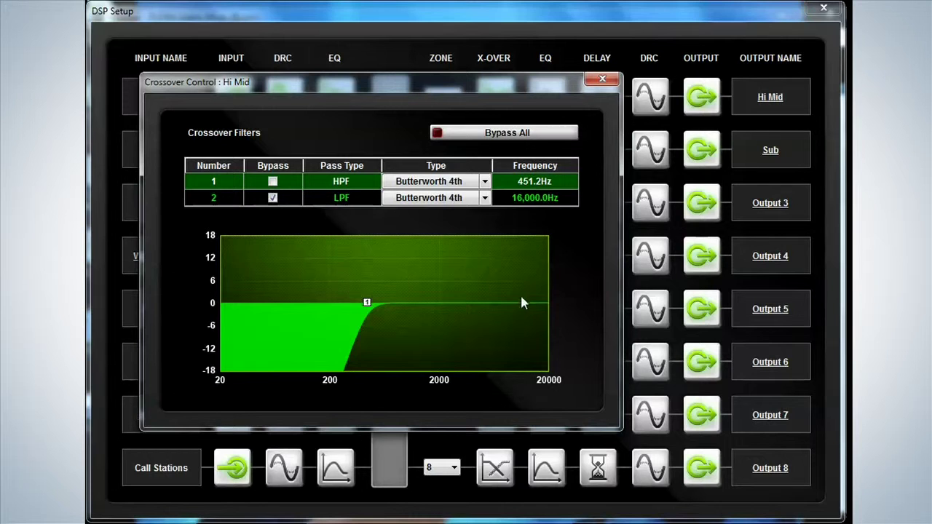
left_click(273, 182)
left_click(273, 182)
double_click(273, 182)
left_click(275, 197)
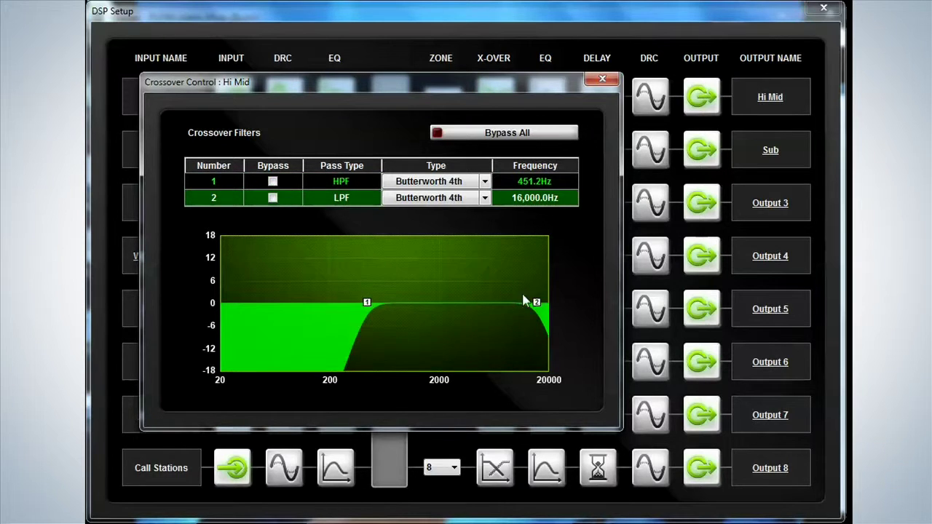
left_click_drag(538, 303, 455, 304)
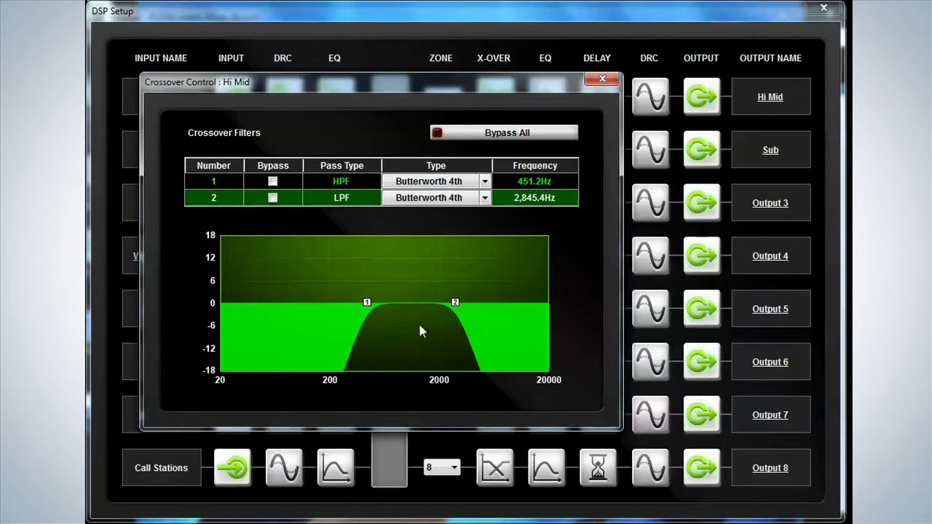
Step: Close the Crossover Control window after briefly reopening it to compare the low-pass bypass
left_click(604, 83)
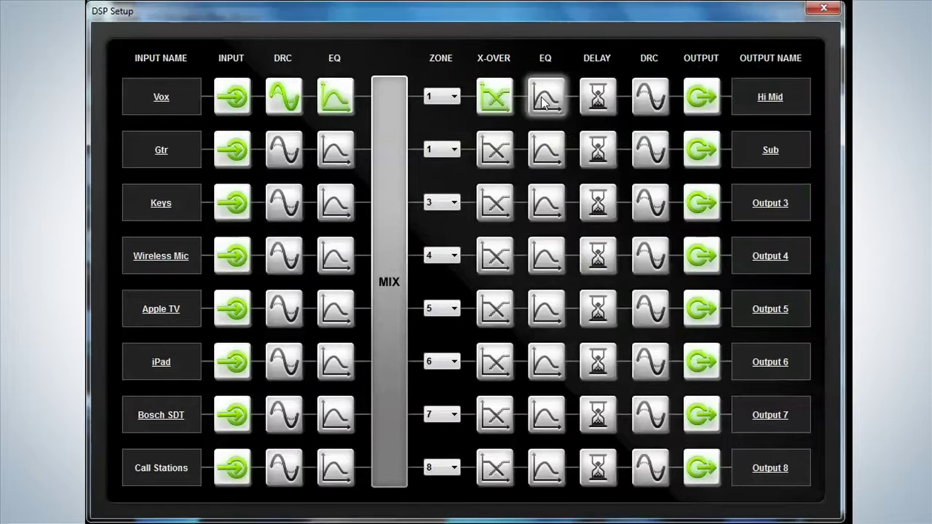
left_click(544, 102)
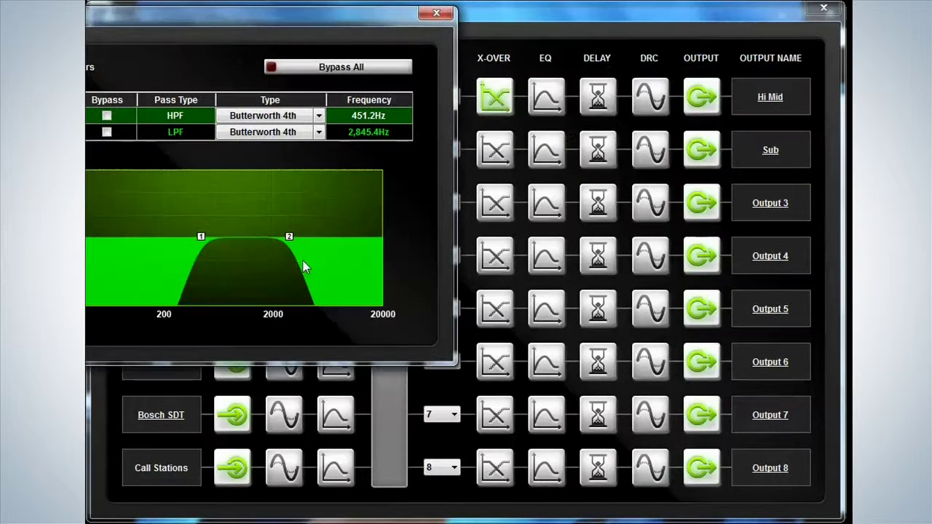
left_click_drag(250, 16, 426, 32)
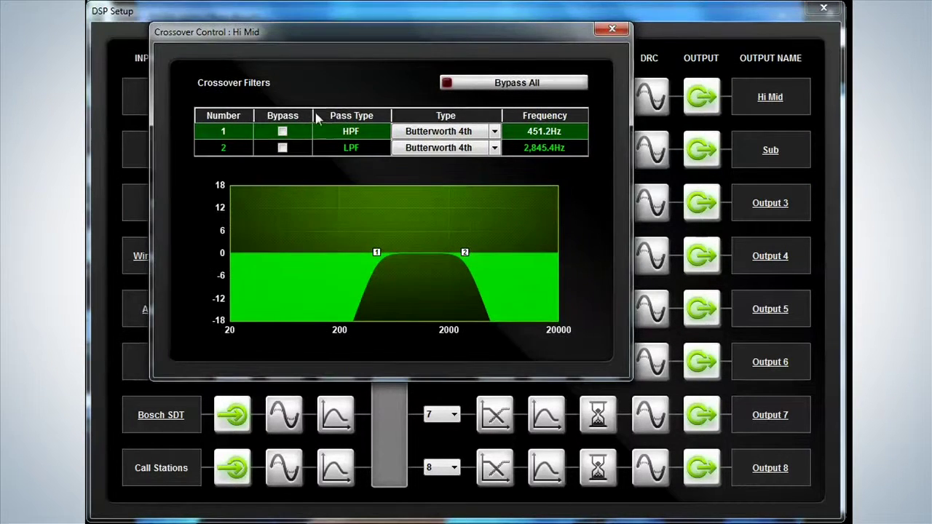
left_click(282, 148)
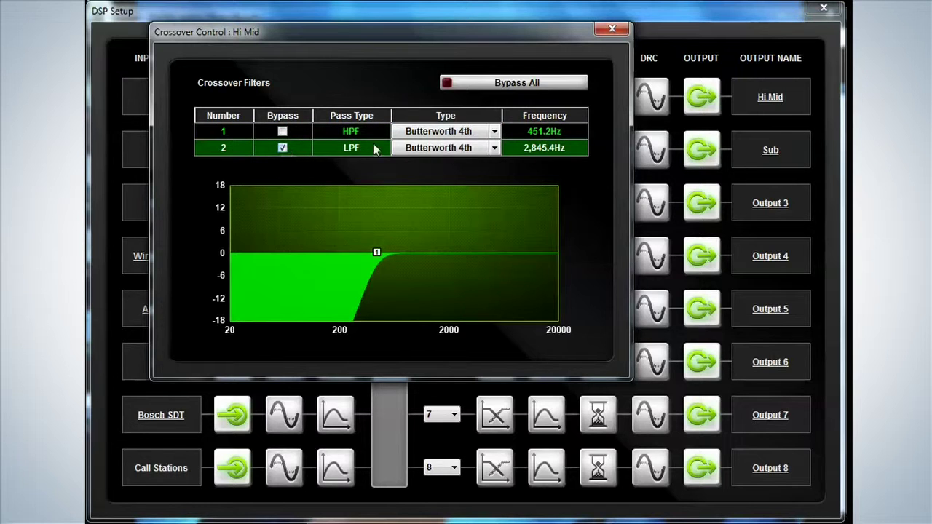
left_click(620, 31)
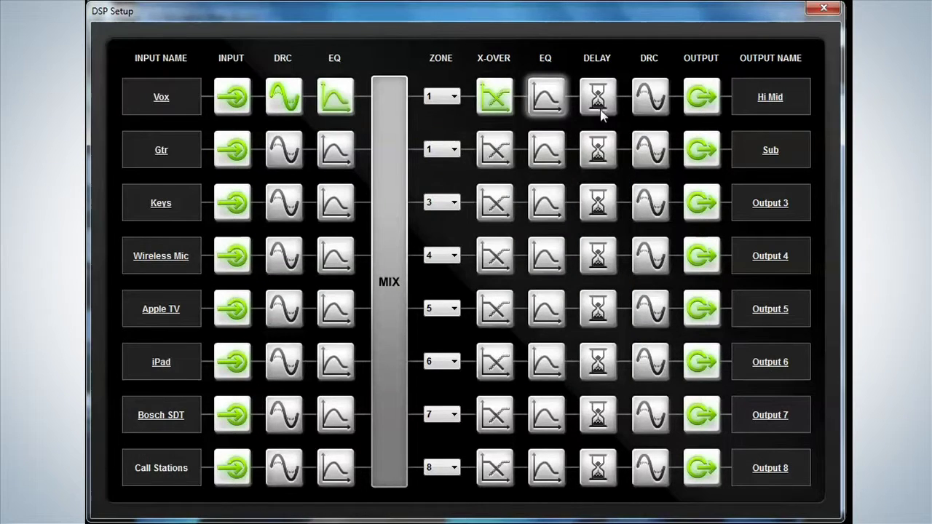
left_click(540, 108)
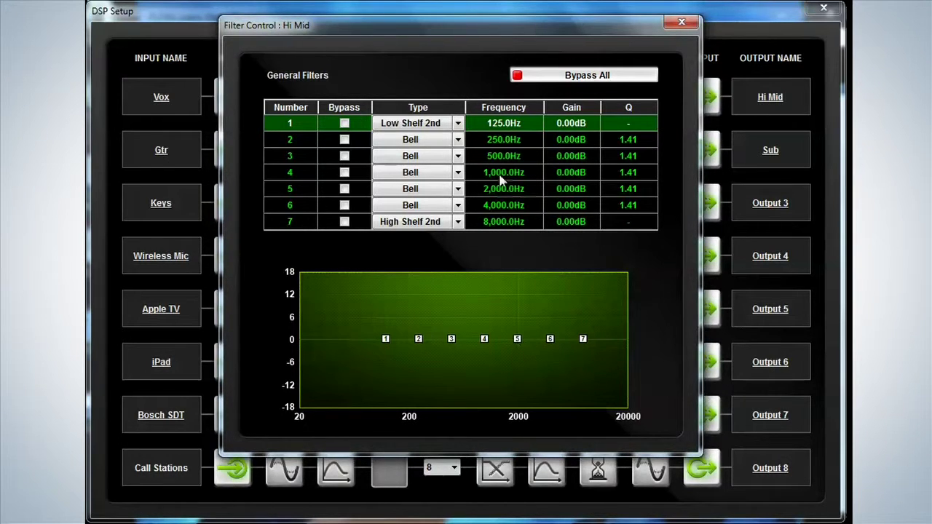
left_click(447, 125)
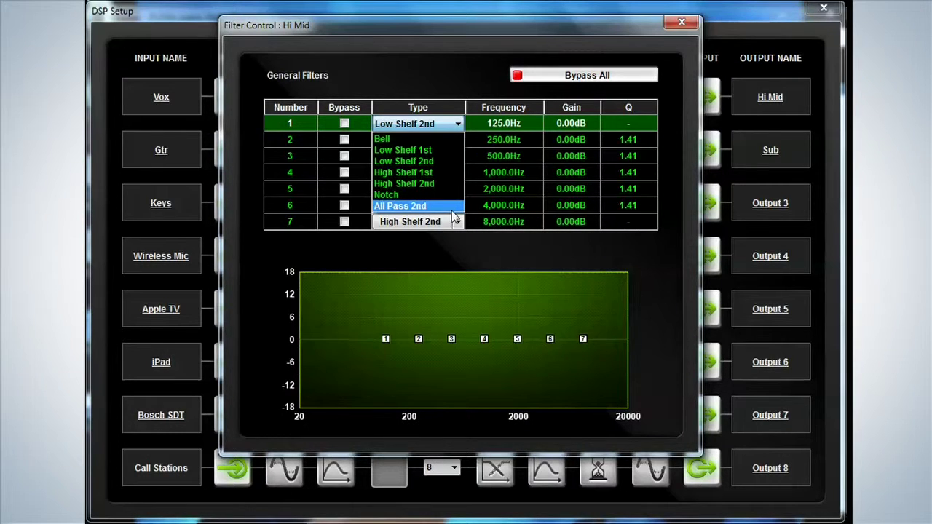
left_click(458, 125)
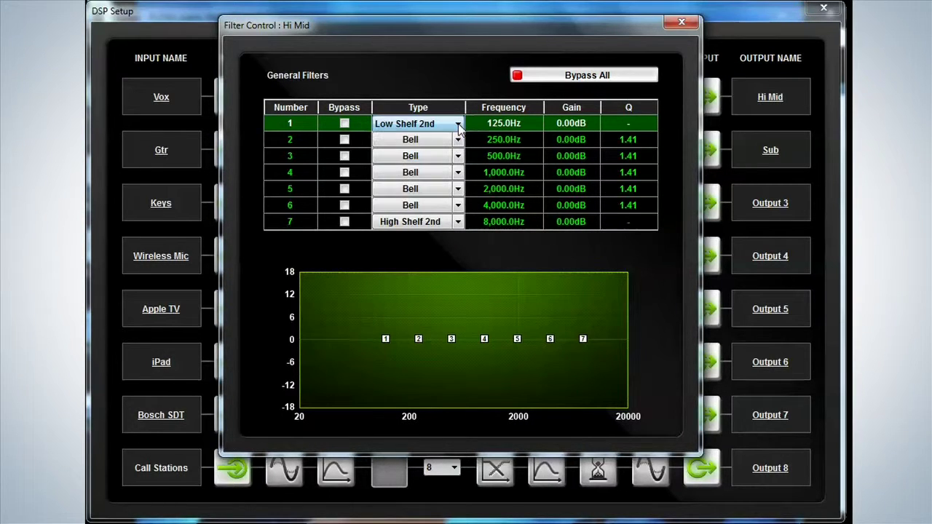
left_click(458, 204)
left_click(459, 203)
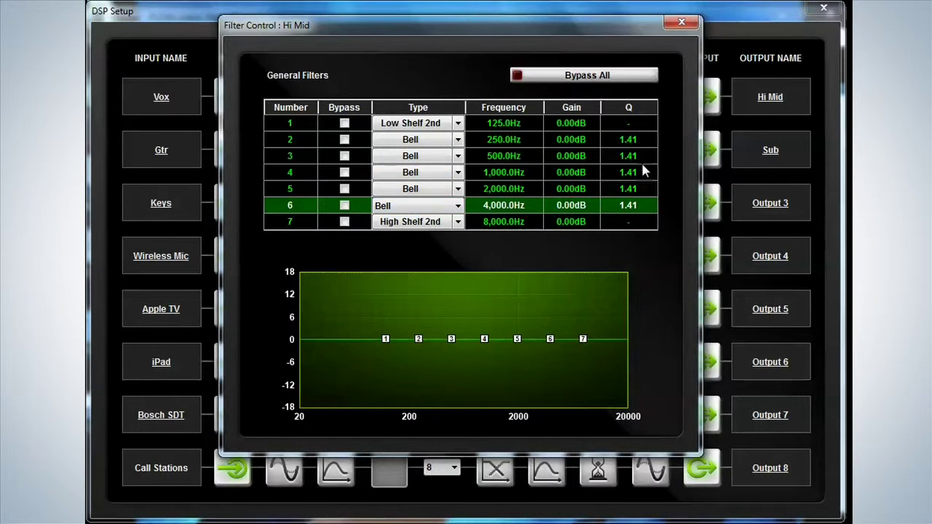
Step: Reshape EQ bands 3–7, settling band 4 at −5.72dB near 1,022.9Hz and adjusting band 5's Q
left_click_drag(484, 340, 532, 364)
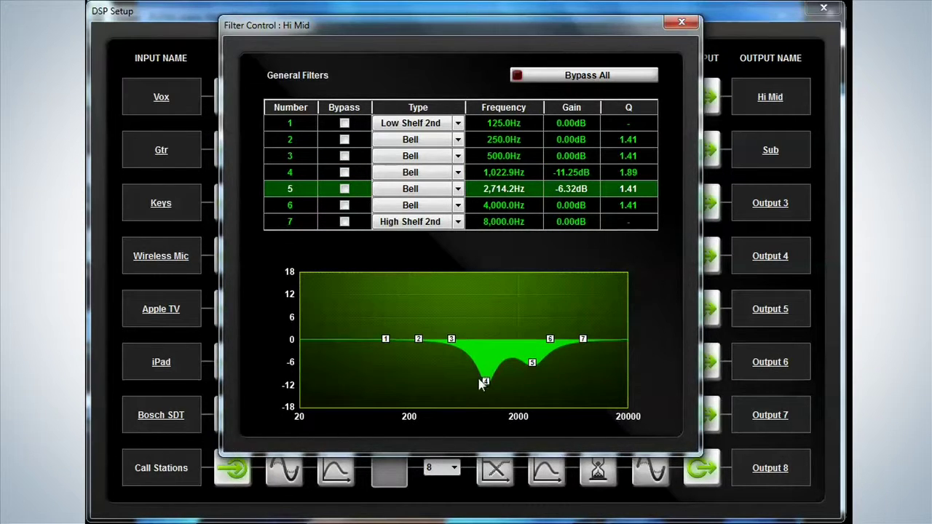
mouse_move(481, 385)
left_mouse_down()
mouse_move(480, 368)
mouse_move(484, 384)
left_mouse_up()
left_click_drag(452, 341, 384, 329)
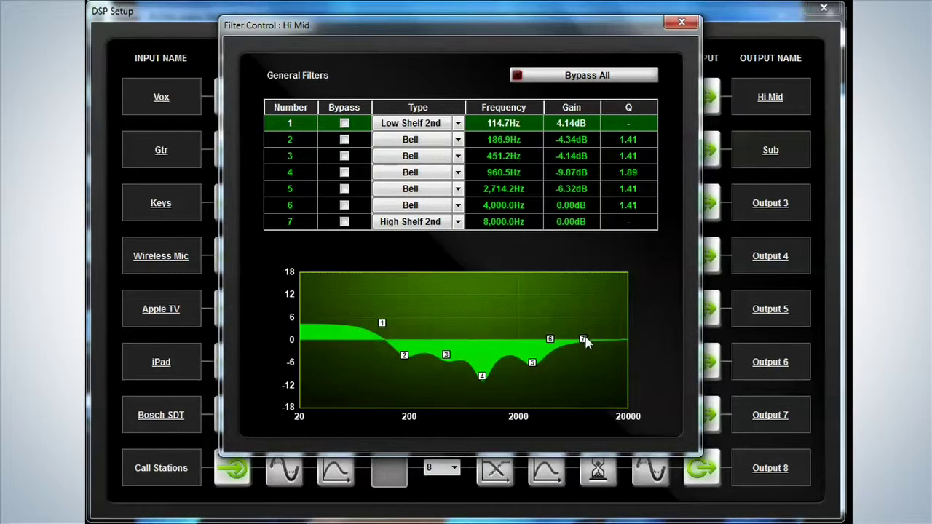
left_click_drag(583, 340, 554, 320)
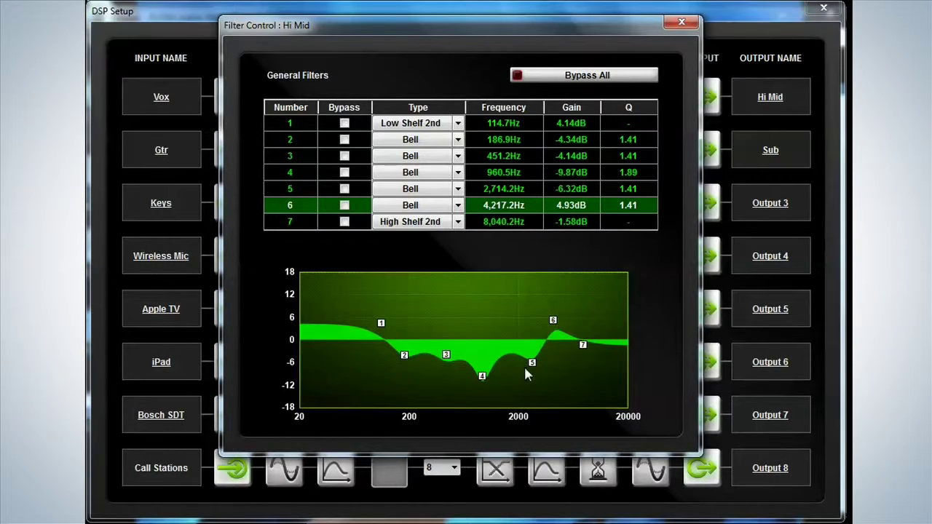
left_click_drag(534, 370, 529, 366)
scroll(537, 359, "up", 3)
scroll(519, 362, "down", 4)
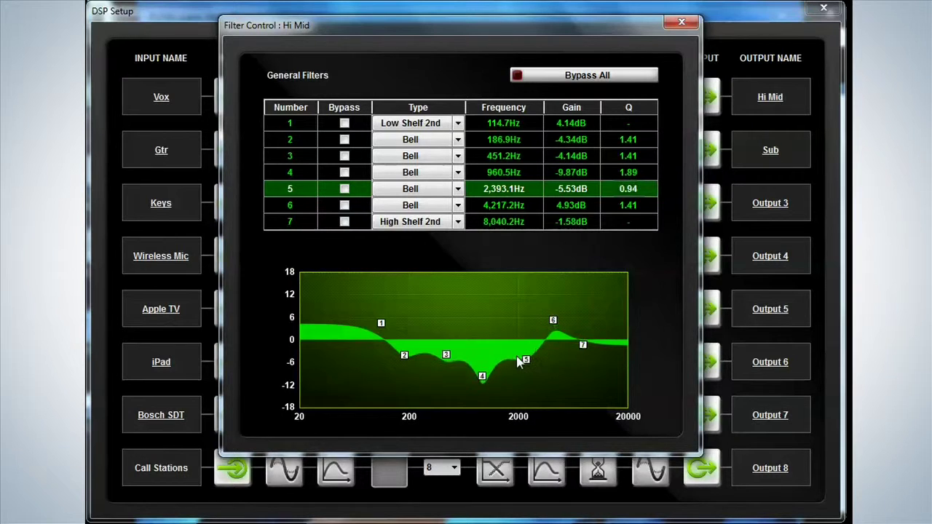
left_click_drag(481, 384, 405, 349)
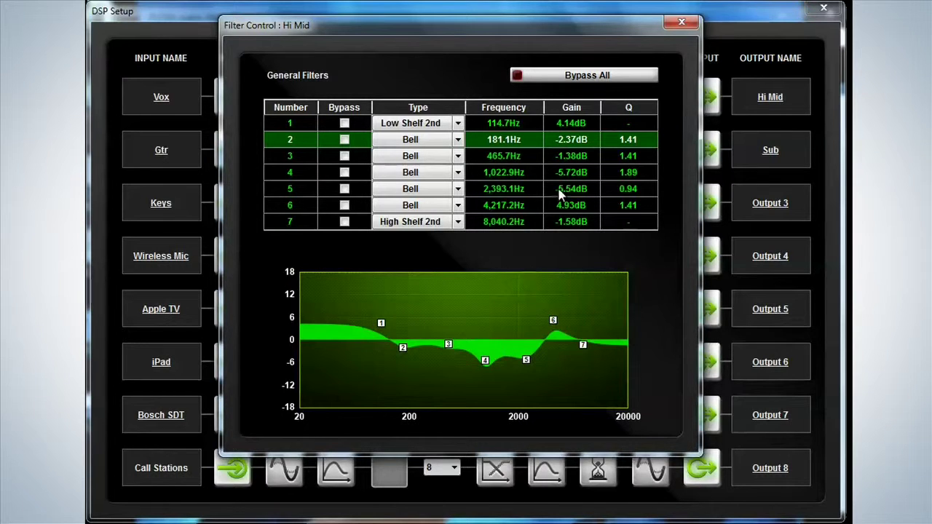
Step: Close the EQ window and copy the Sub output's EQ onto Output 4
left_click(681, 23)
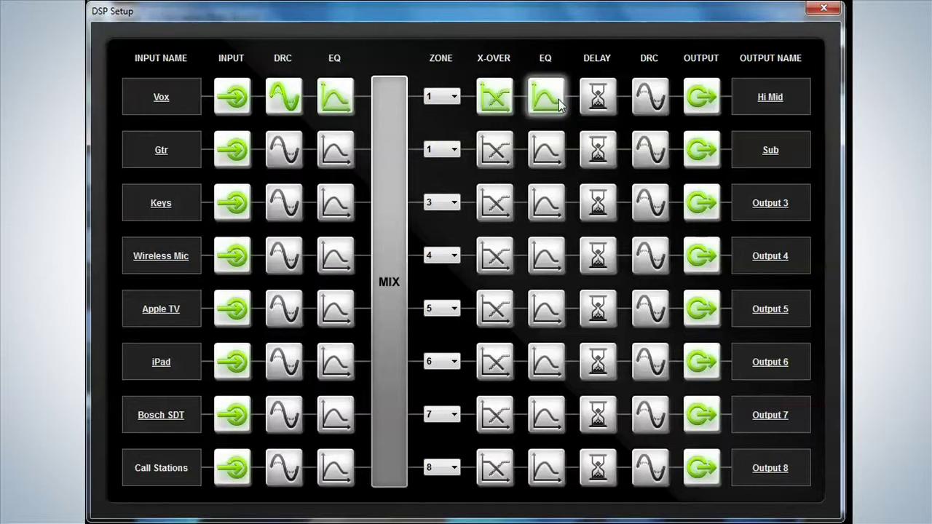
mouse_move(551, 115)
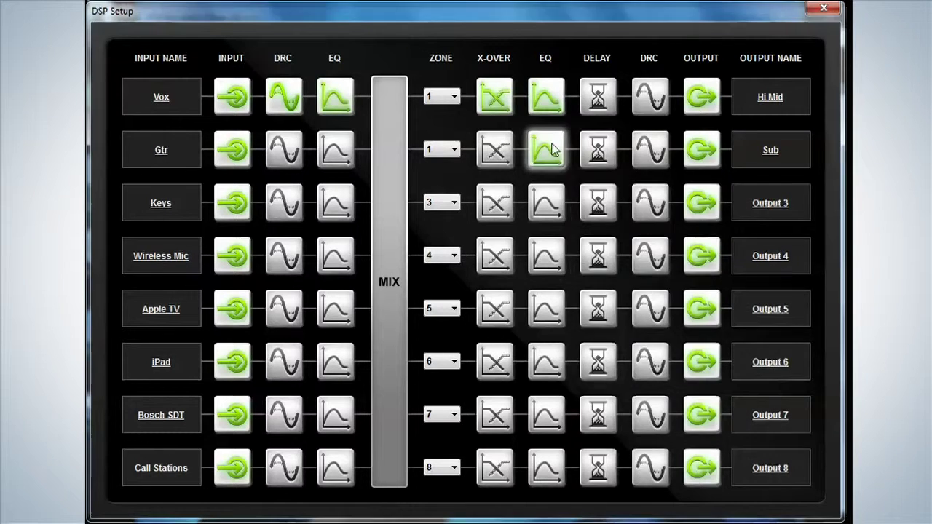
mouse_move(552, 157)
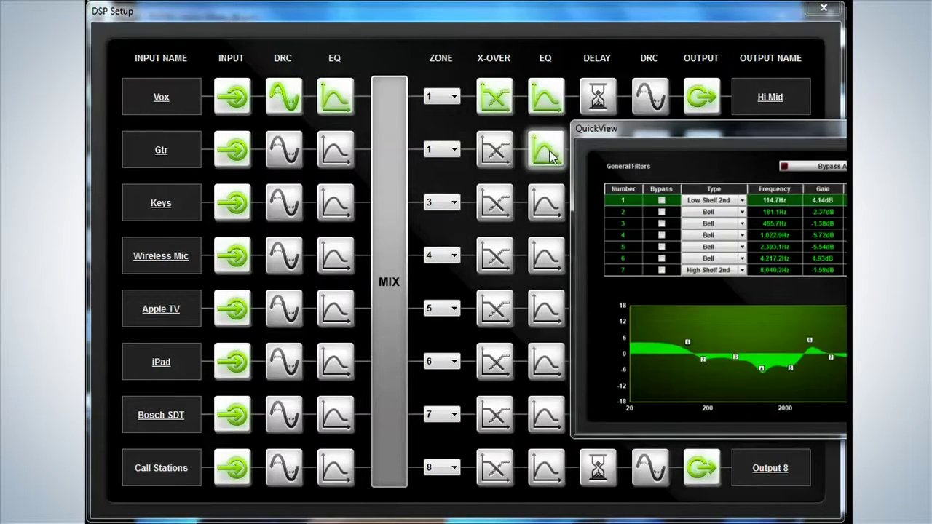
left_click_drag(551, 156, 553, 417)
Step: Copy flat EQs onto Output 7, Output 4 and the Sub output to clear the copies
mouse_move(552, 264)
mouse_move(560, 468)
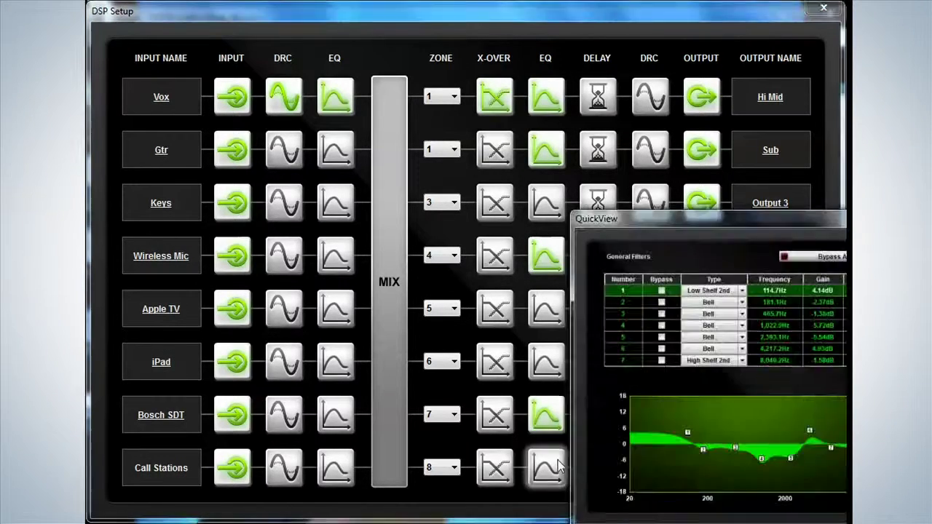
mouse_move(552, 351)
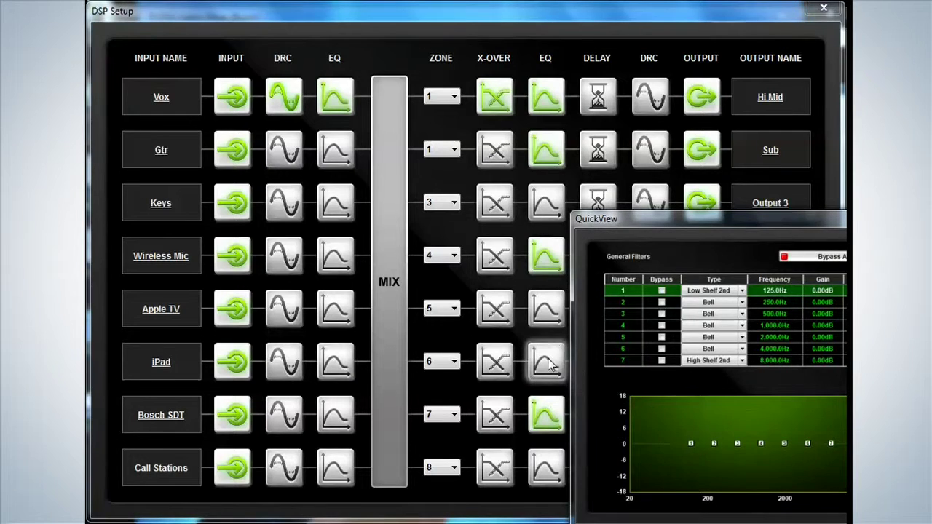
left_click_drag(548, 364, 548, 414)
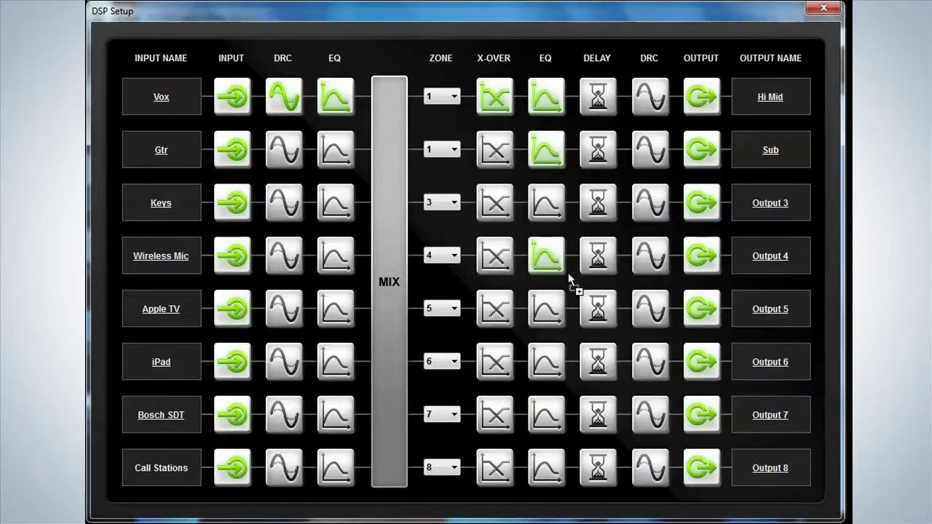
left_click_drag(570, 281, 548, 257)
left_click_drag(565, 209, 552, 153)
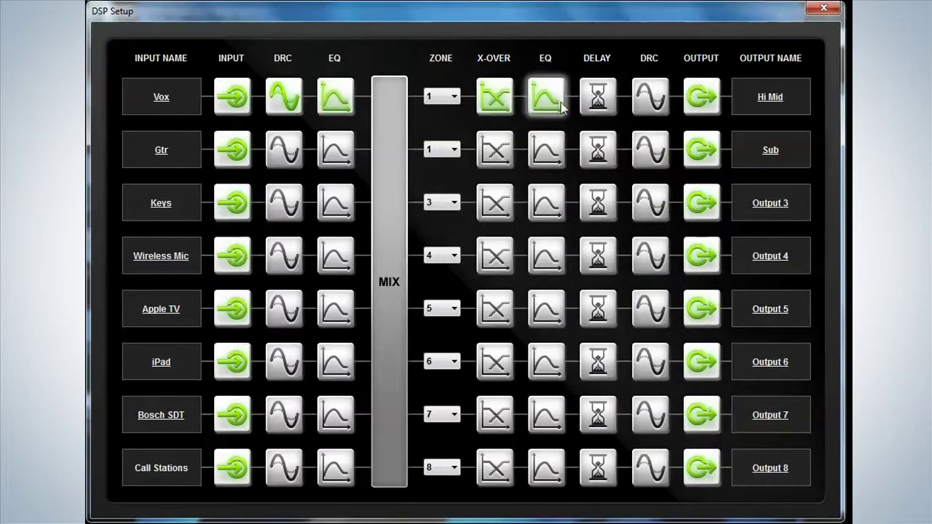